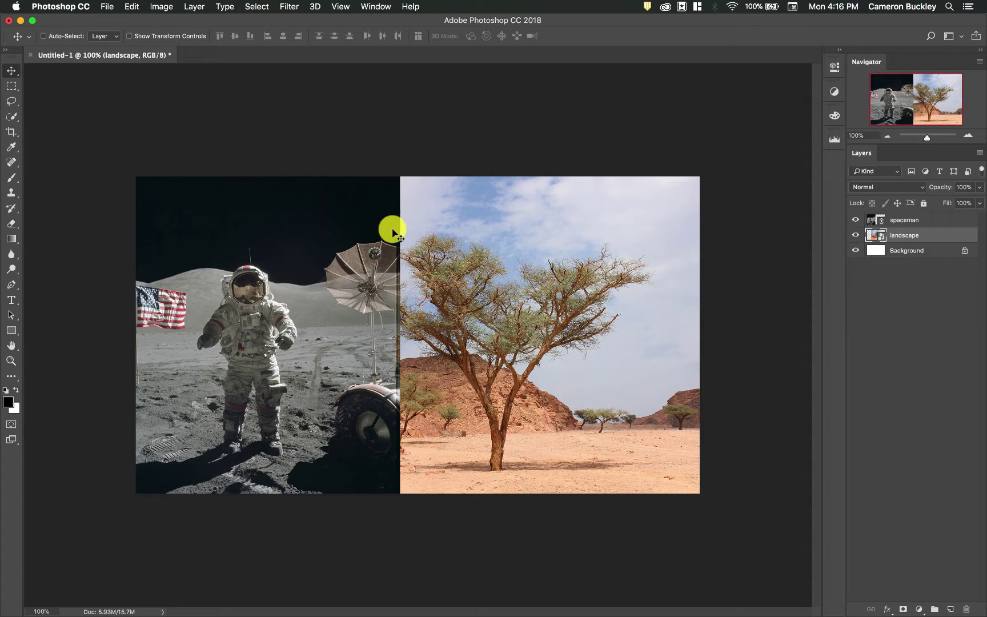
Step: Save the document in Downloads as "our first doc" in Photoshop format with layers and Maximize Compatibility
click(107, 6)
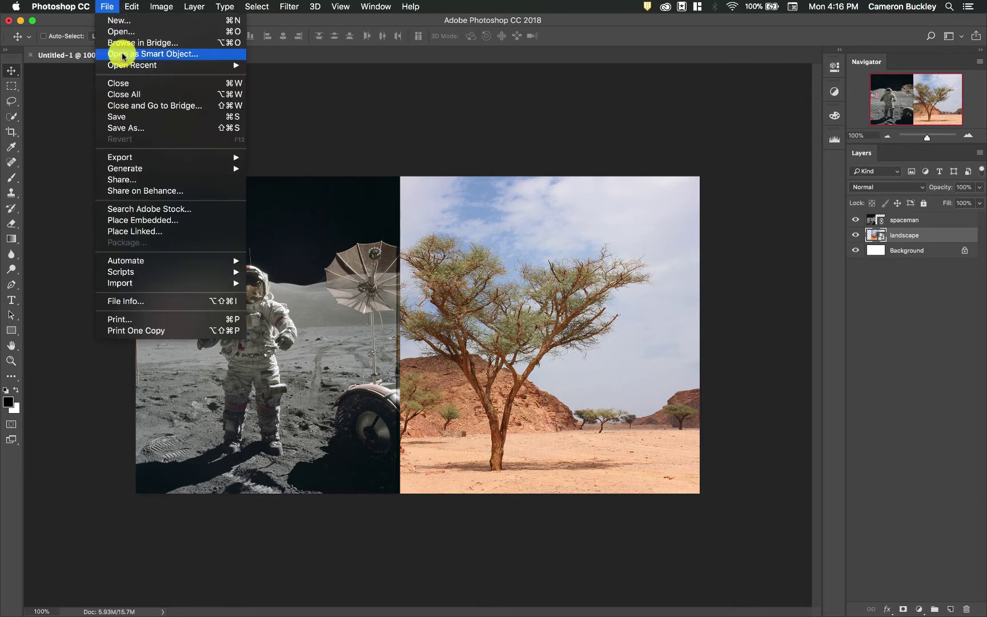
click(155, 128)
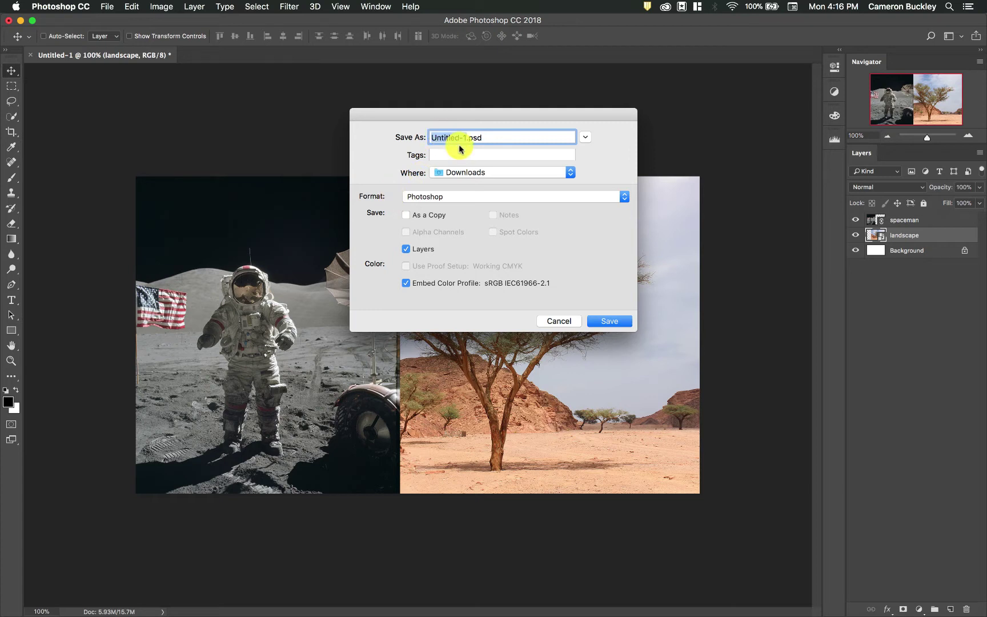
text(our first doc)
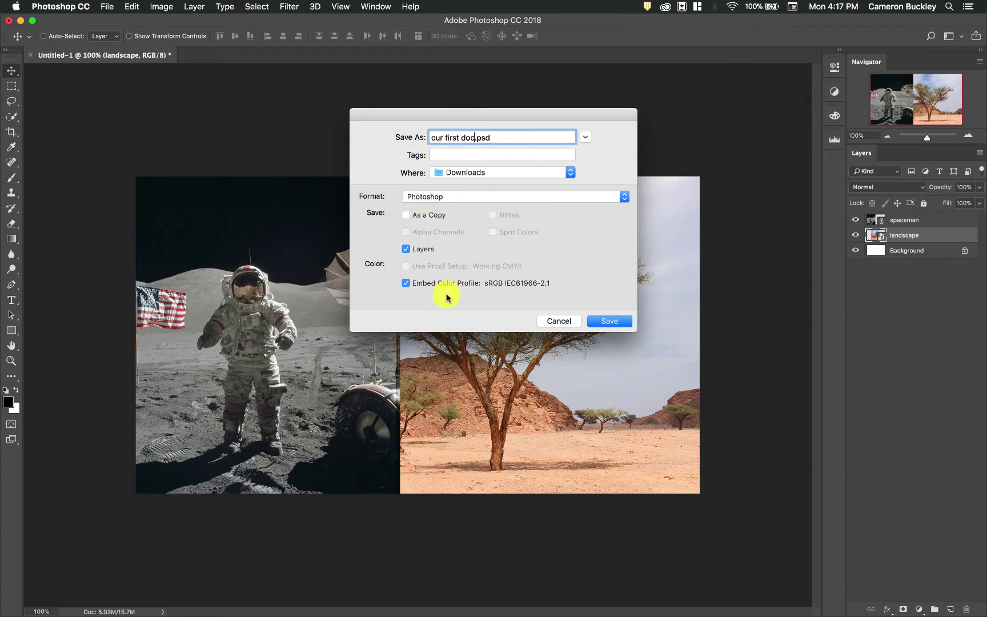
click(622, 322)
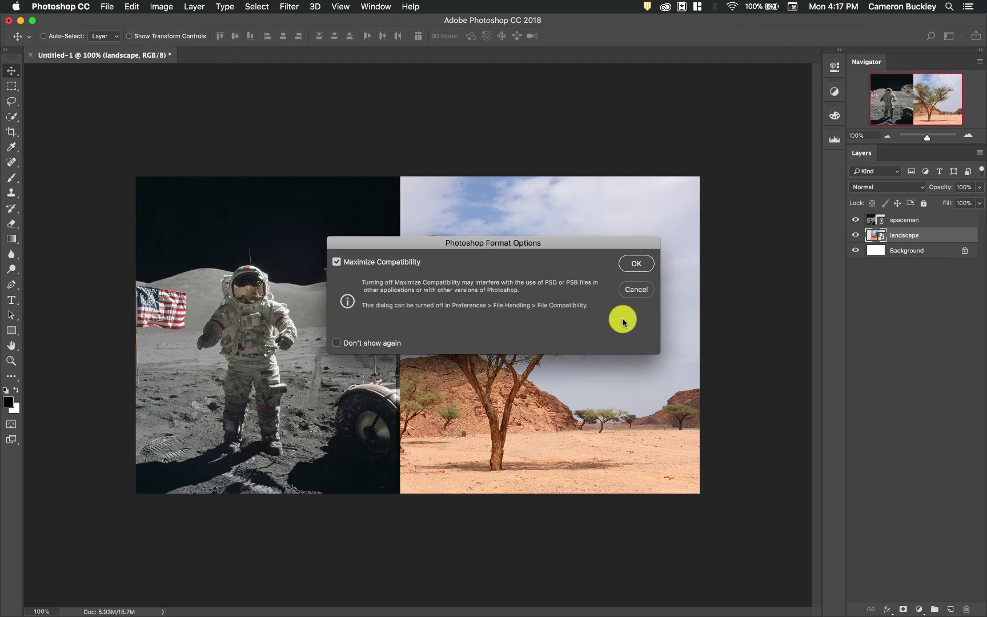
click(637, 263)
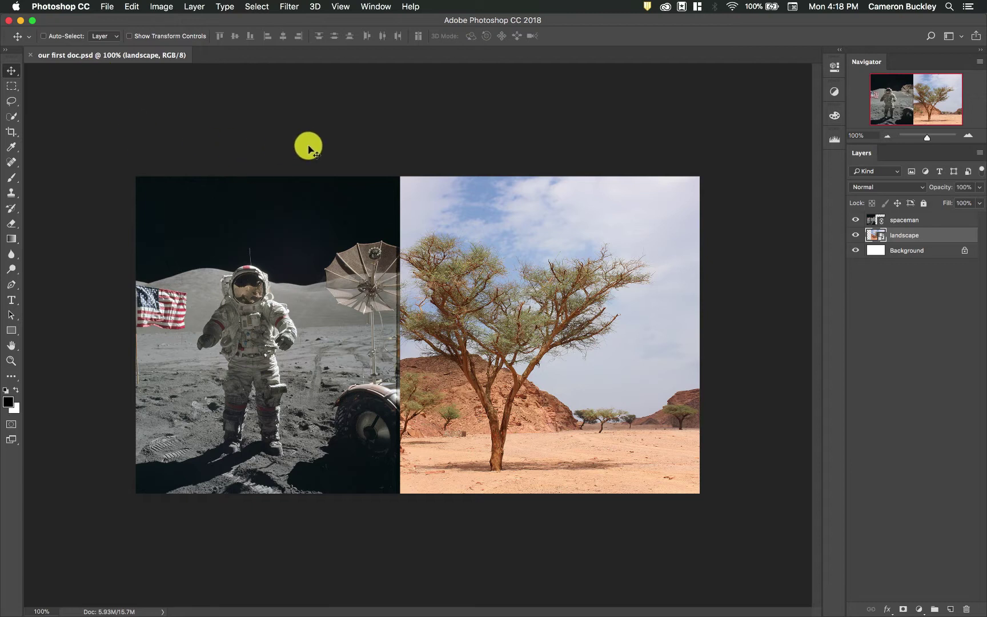
Step: Start saving a copy of the document in Downloads as our first doc.jpg in JPEG format
click(106, 8)
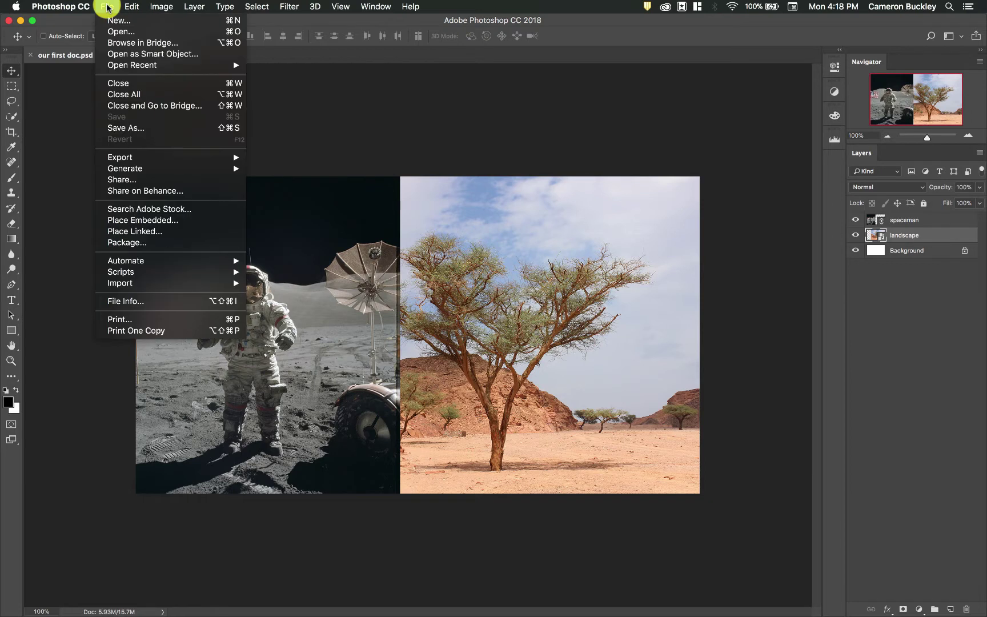
click(142, 128)
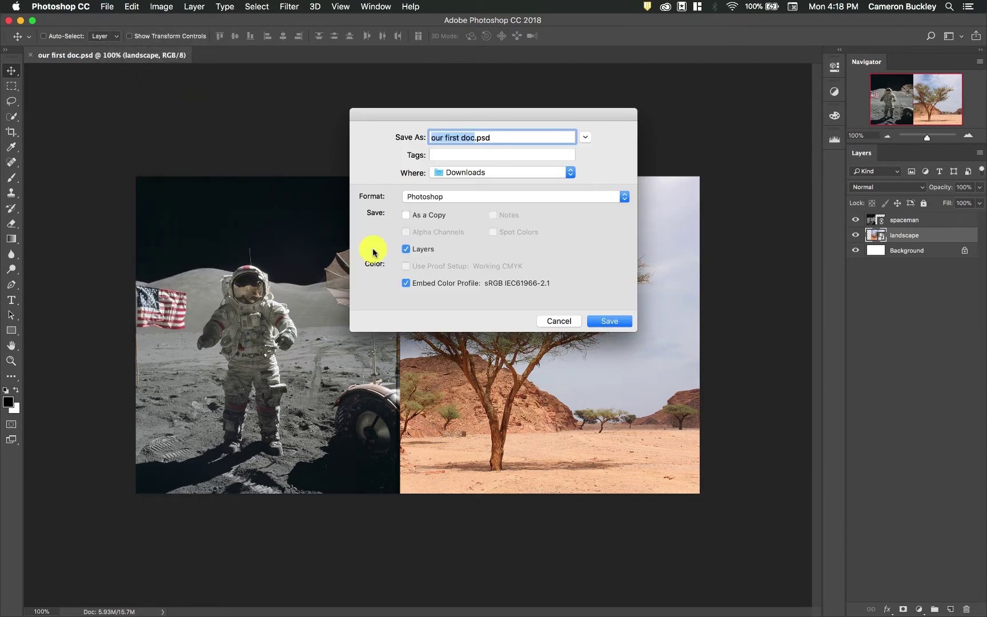
click(466, 197)
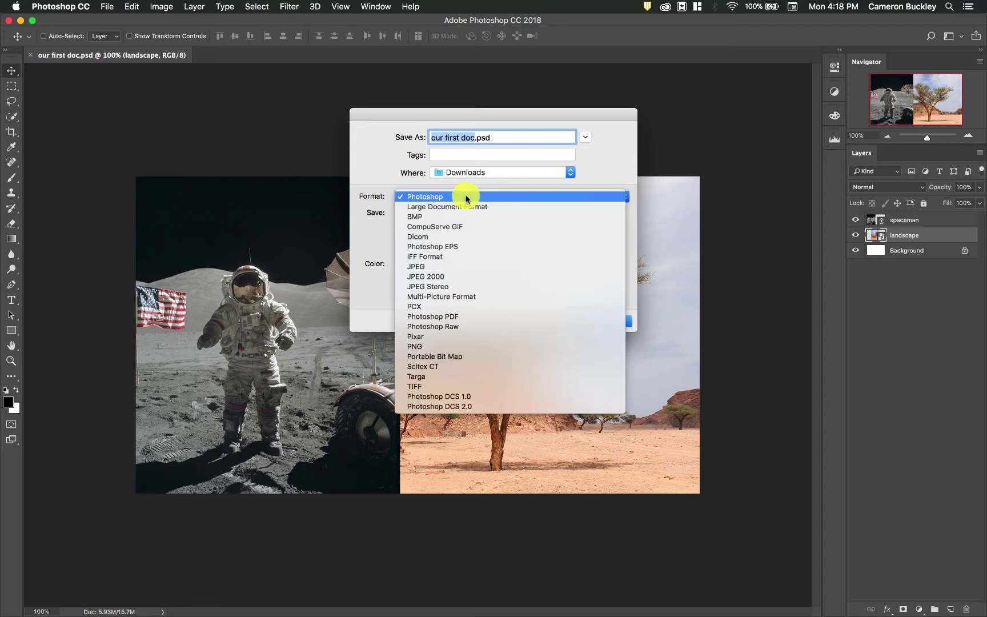
click(457, 268)
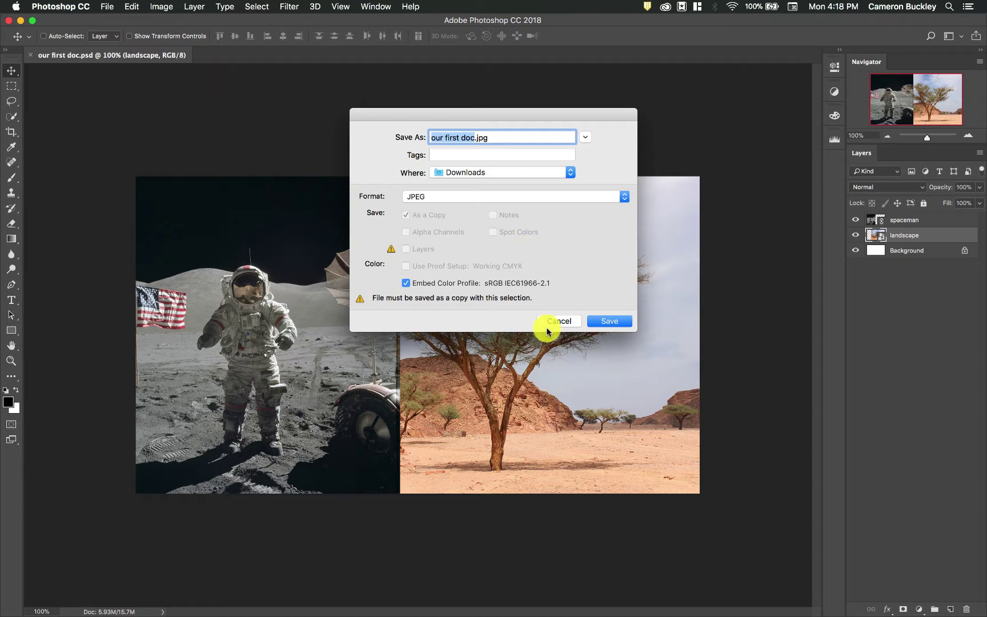
click(603, 315)
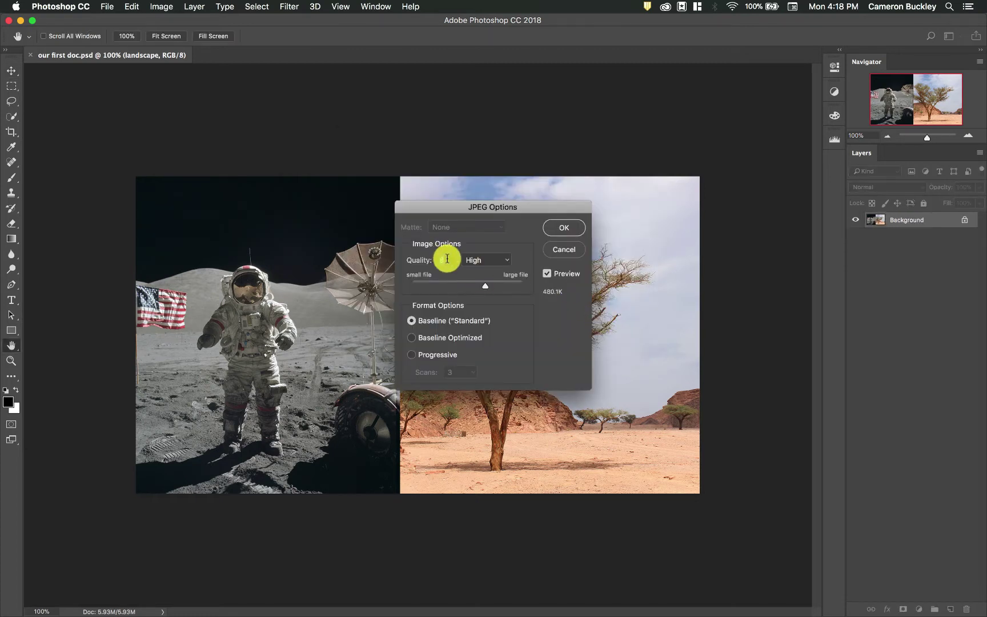
Step: Try JPEG quality levels 11, 9 and 5, then set the quality to 12 (Maximum) and finish saving
drag(483, 284, 516, 282)
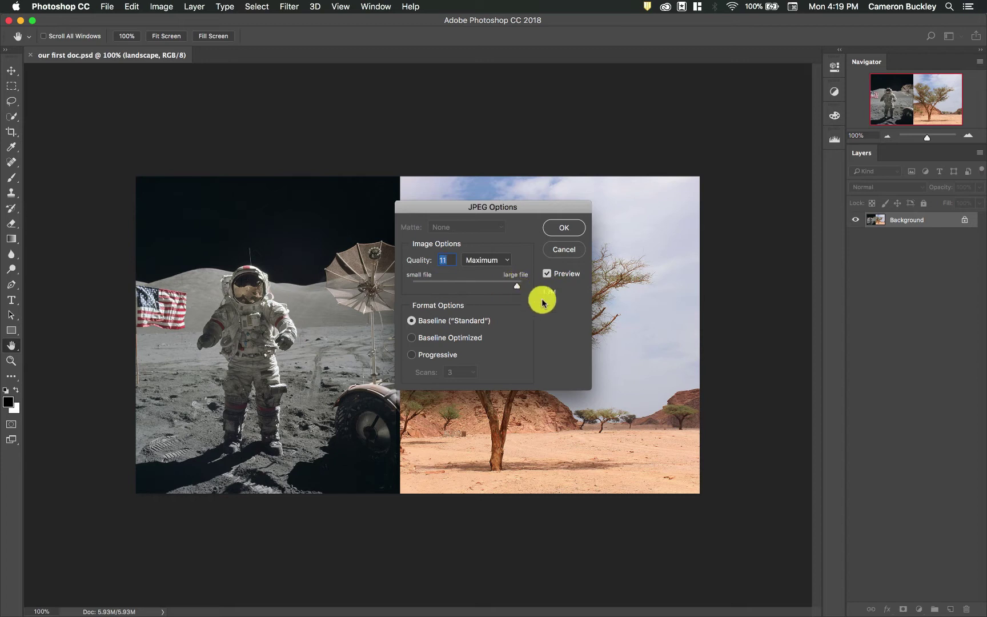
drag(515, 282, 495, 286)
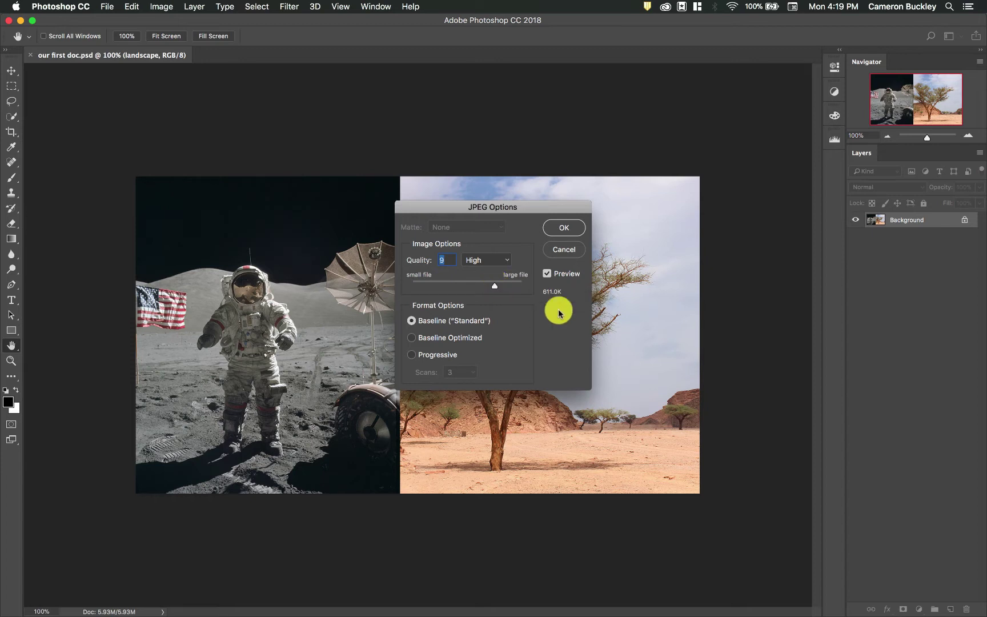
drag(494, 282, 456, 287)
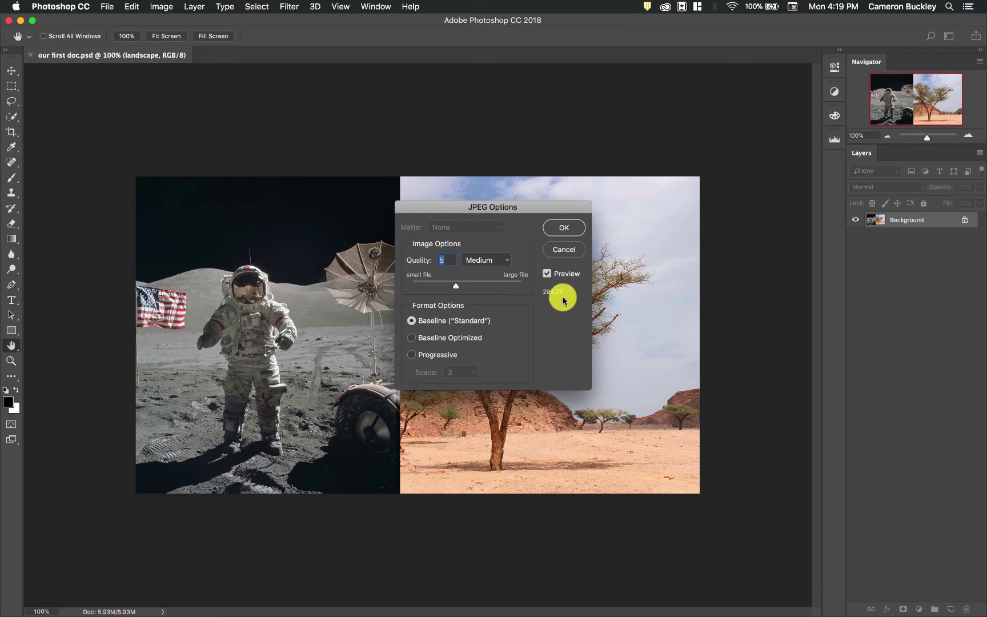
drag(455, 285, 518, 290)
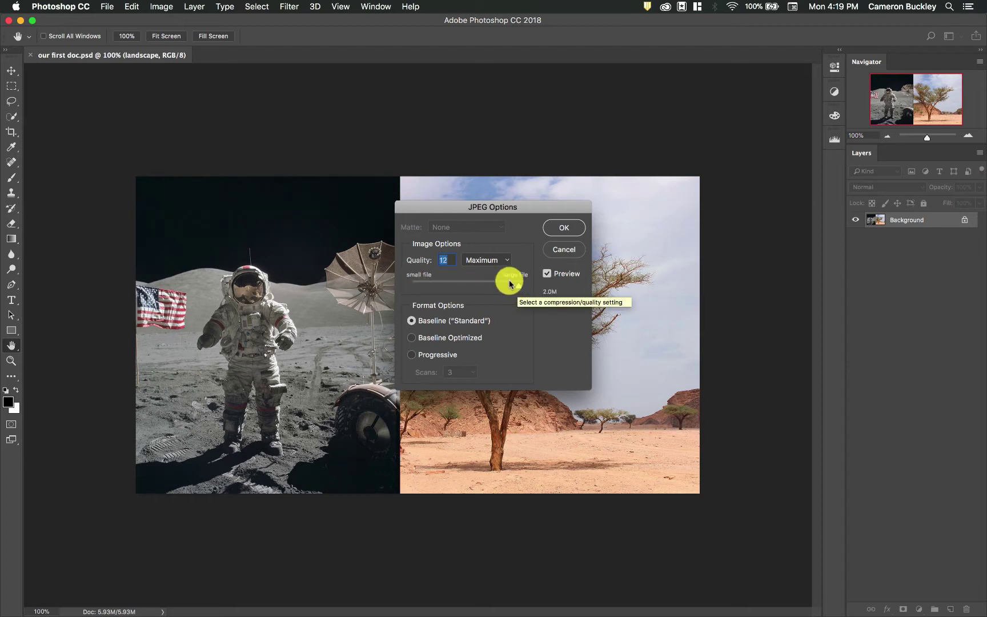
click(564, 228)
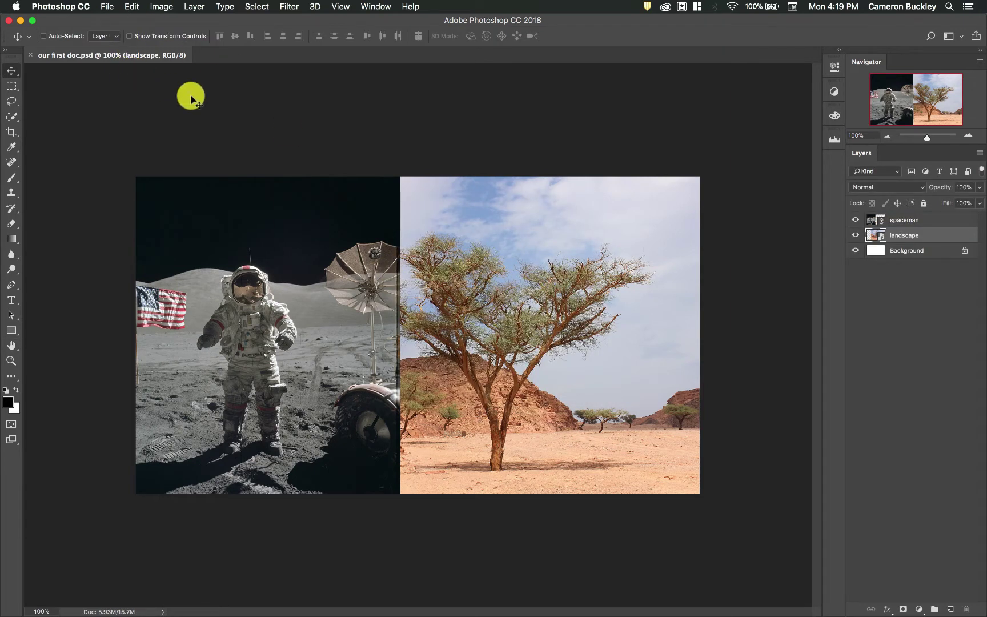
Step: Start another save of the document, trying TIFF as the format before choosing JPEG
click(106, 8)
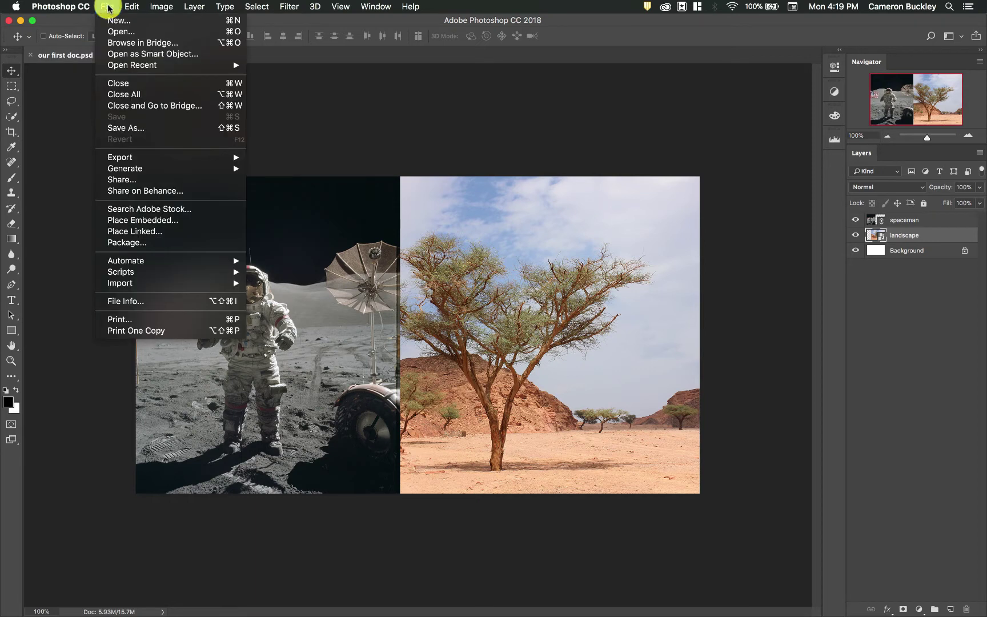
click(174, 129)
click(453, 196)
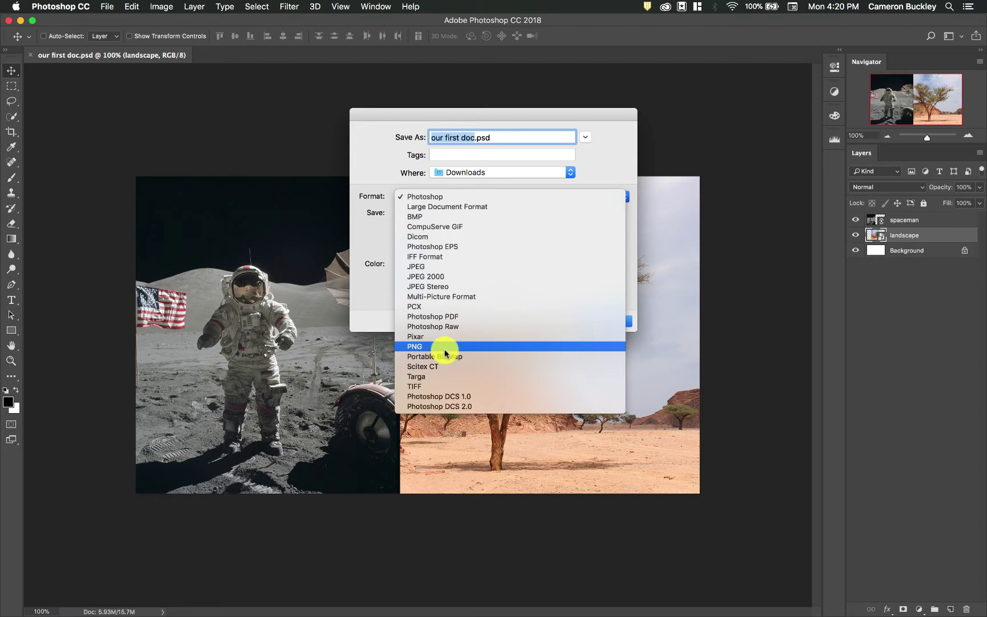
click(443, 390)
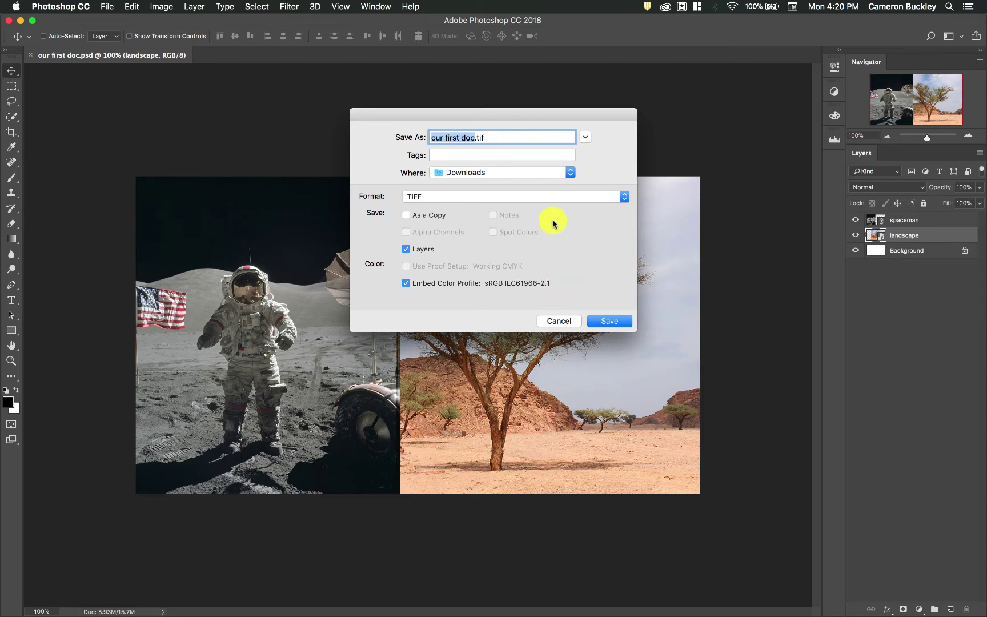
click(430, 200)
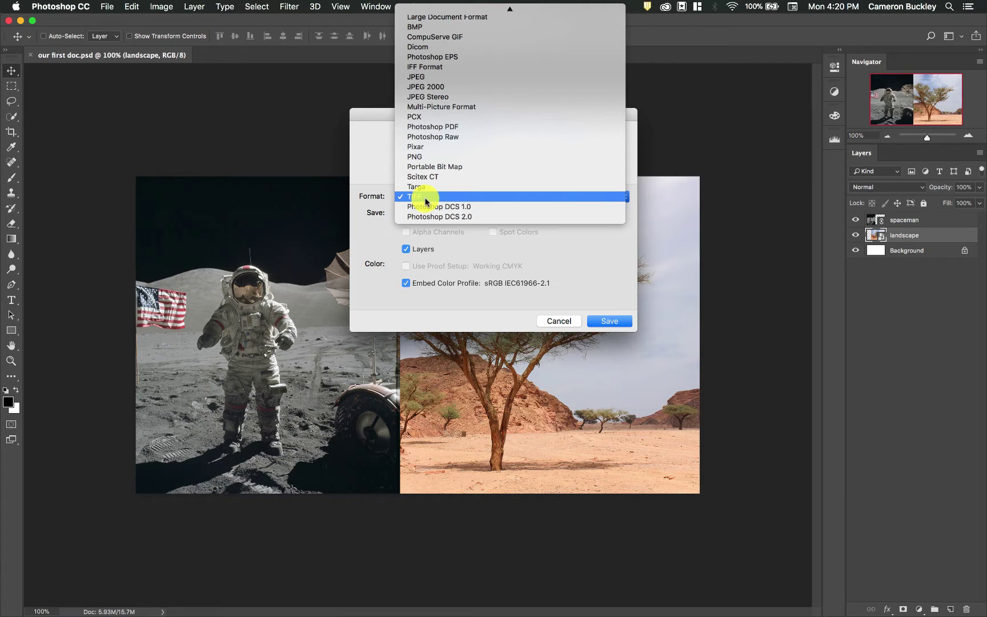
click(423, 198)
click(428, 198)
click(450, 77)
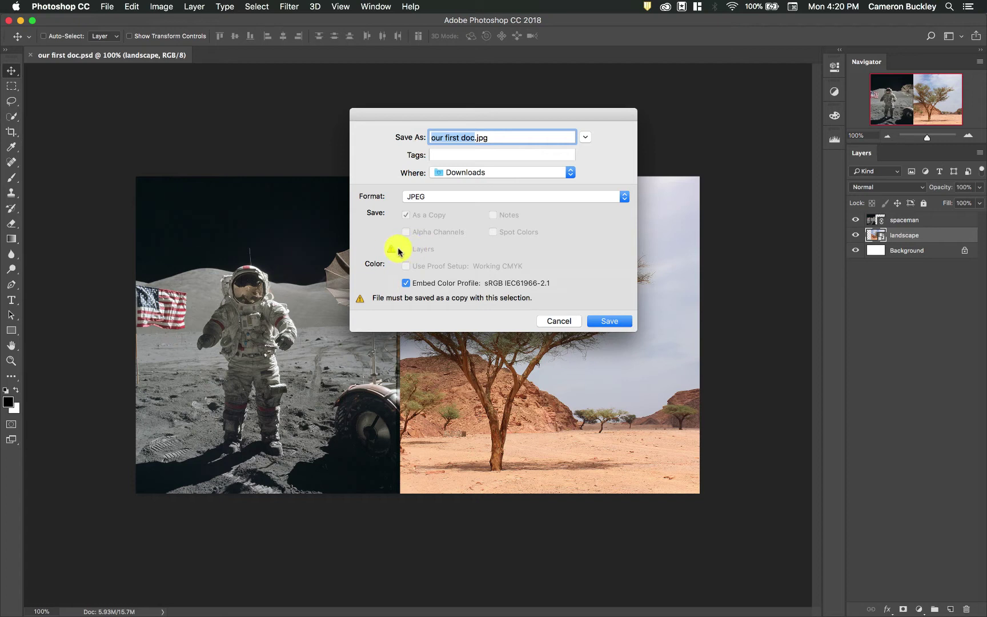
Step: Save the JPEG copy over the existing our first doc.jpg at quality 12 (Maximum)
click(447, 196)
click(452, 198)
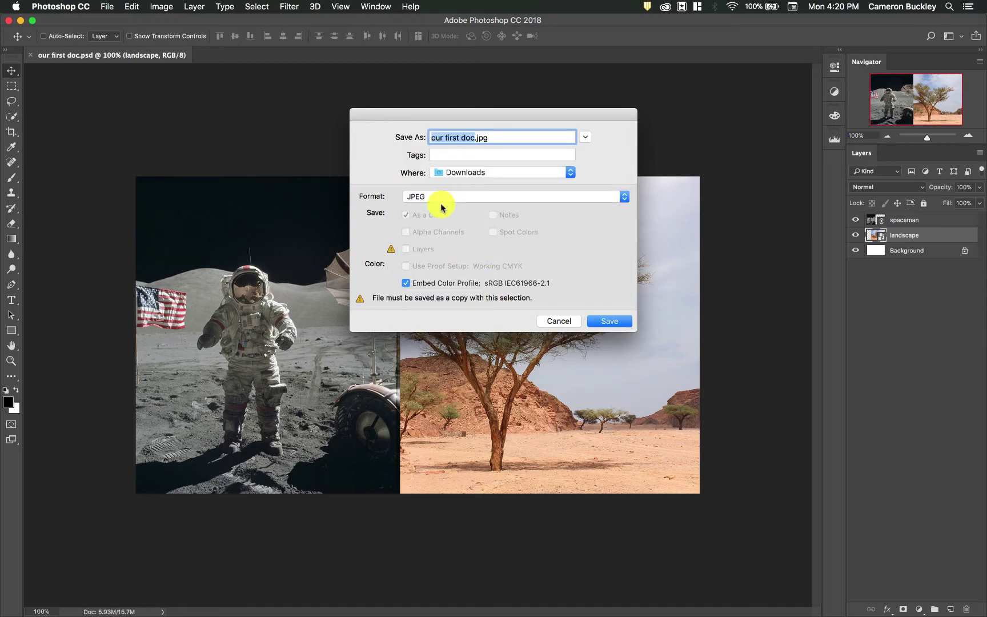
click(603, 322)
click(580, 193)
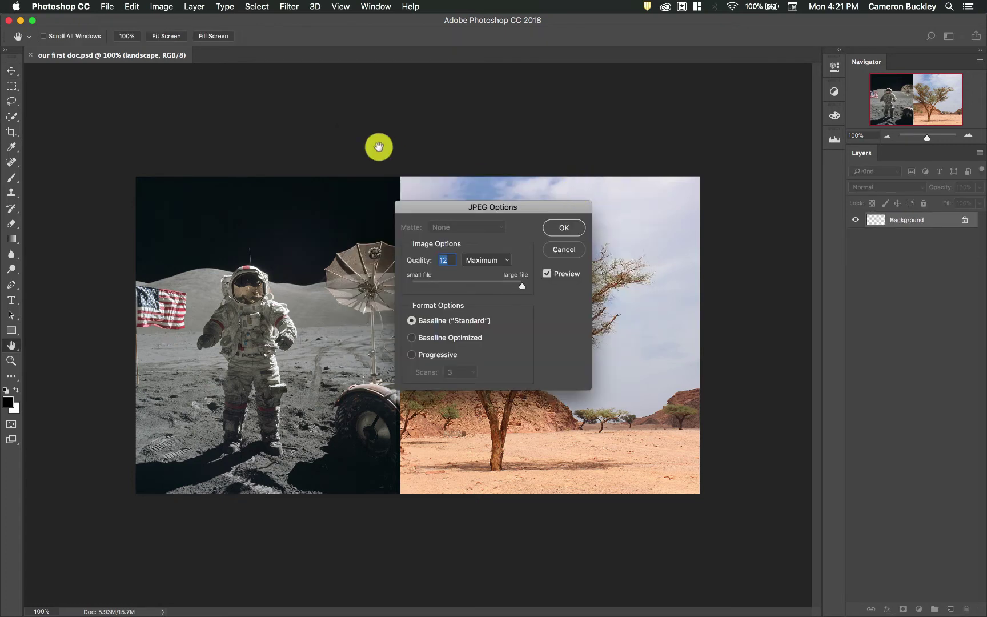
click(571, 229)
Step: Open our first doc.jpg from Downloads and compare its layers with those of our first doc.psd
click(107, 7)
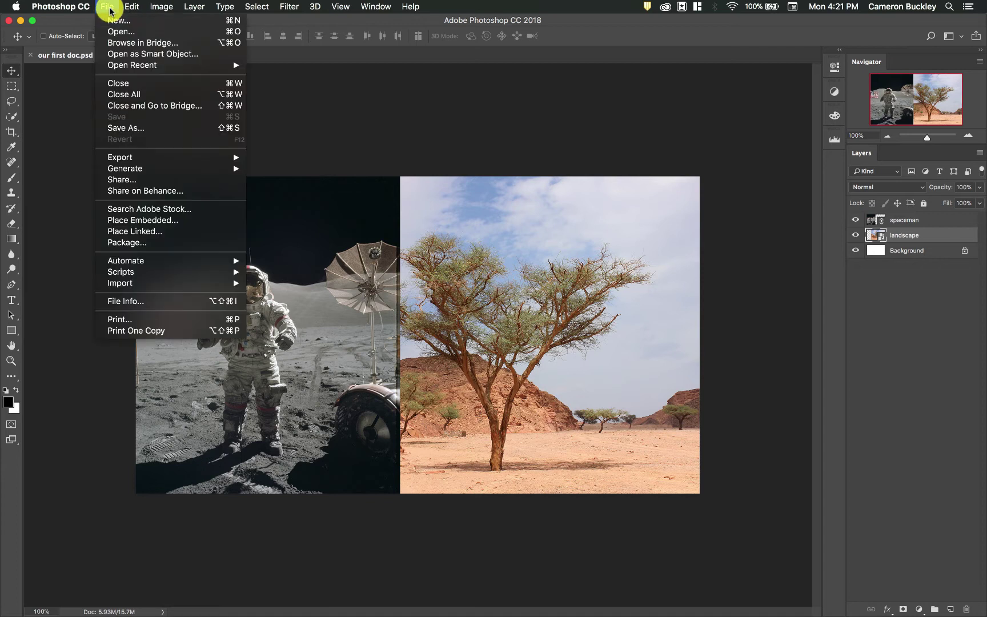
click(147, 33)
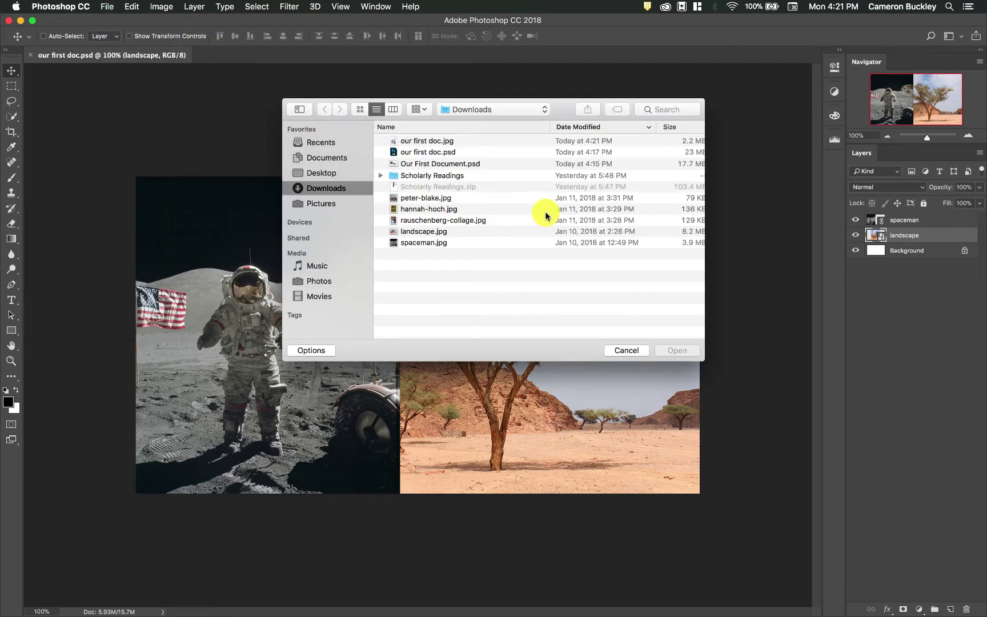
click(450, 143)
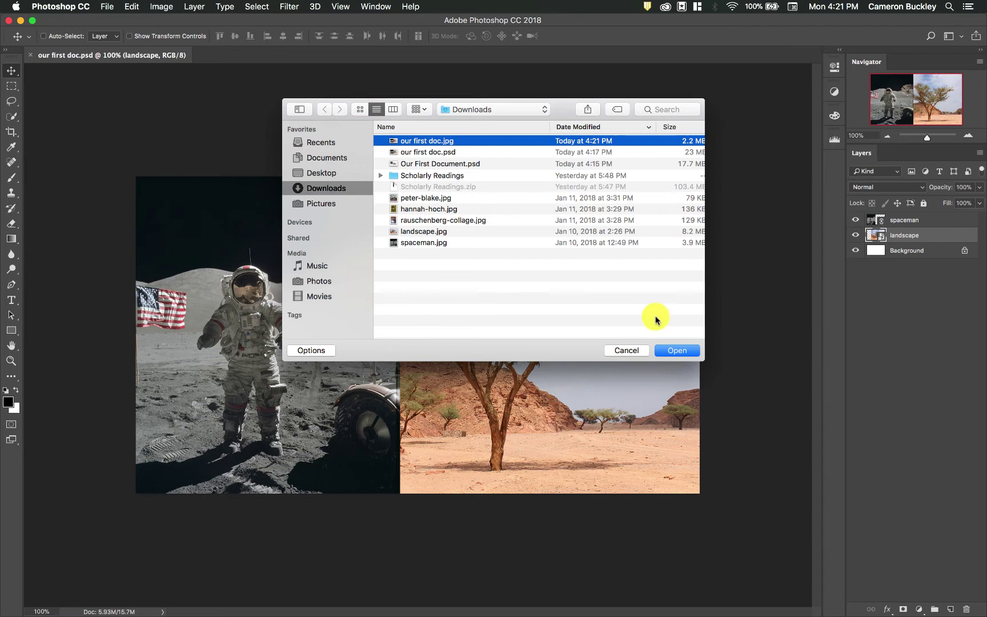
click(683, 350)
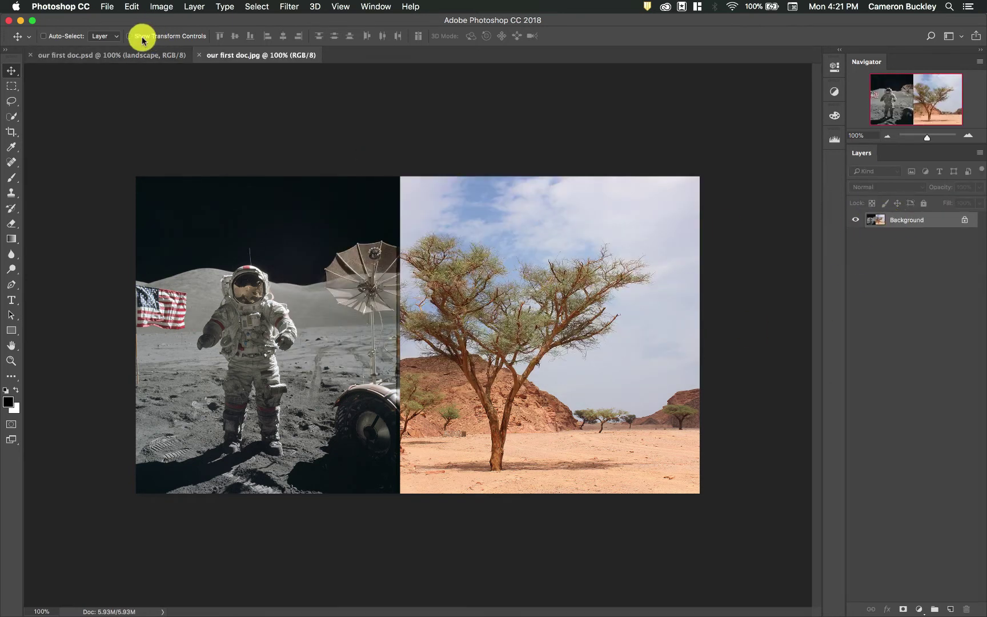
click(133, 51)
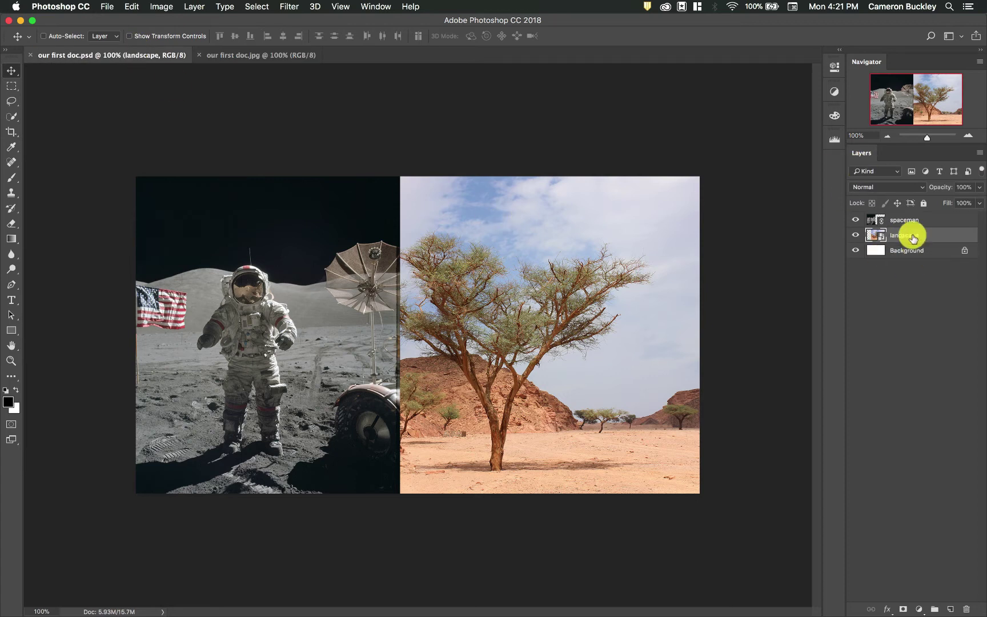
click(246, 56)
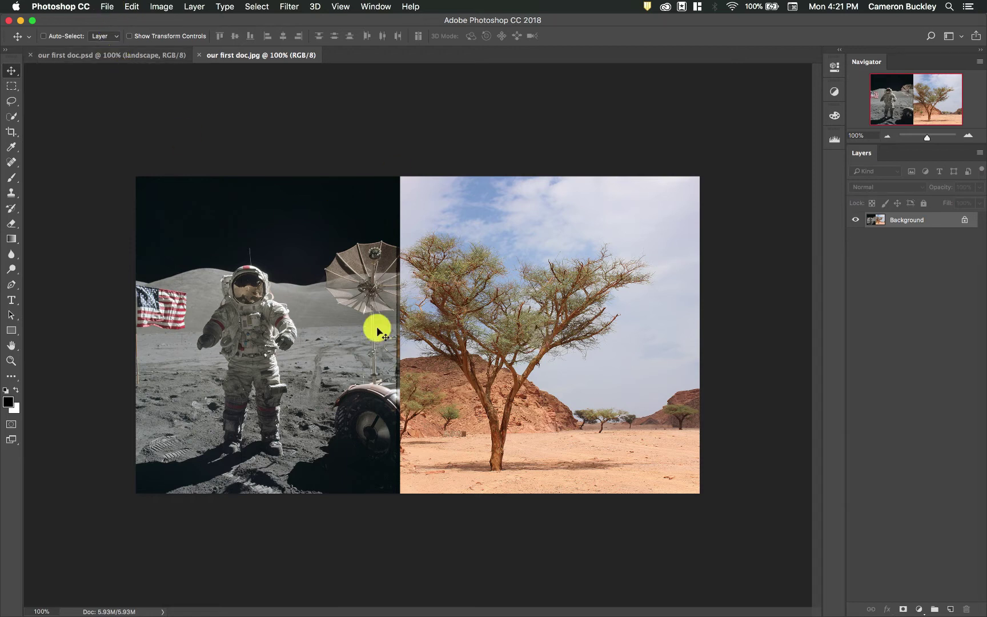
Step: Save our first doc.psd as our first doc.tif in TIFF format, keeping layers, with no image compression and RLE layer compression
click(109, 6)
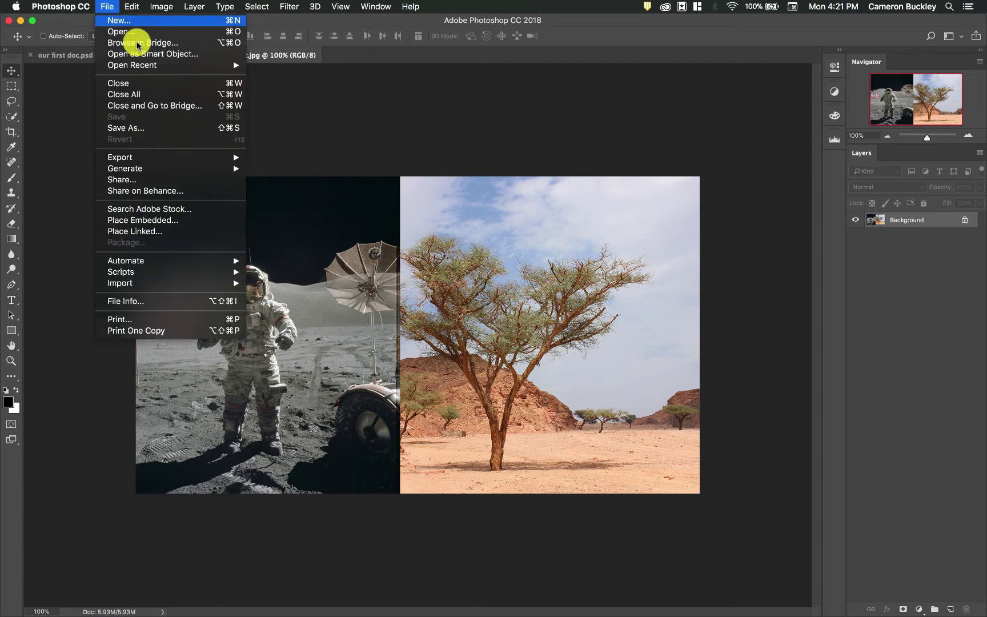
click(82, 53)
click(106, 7)
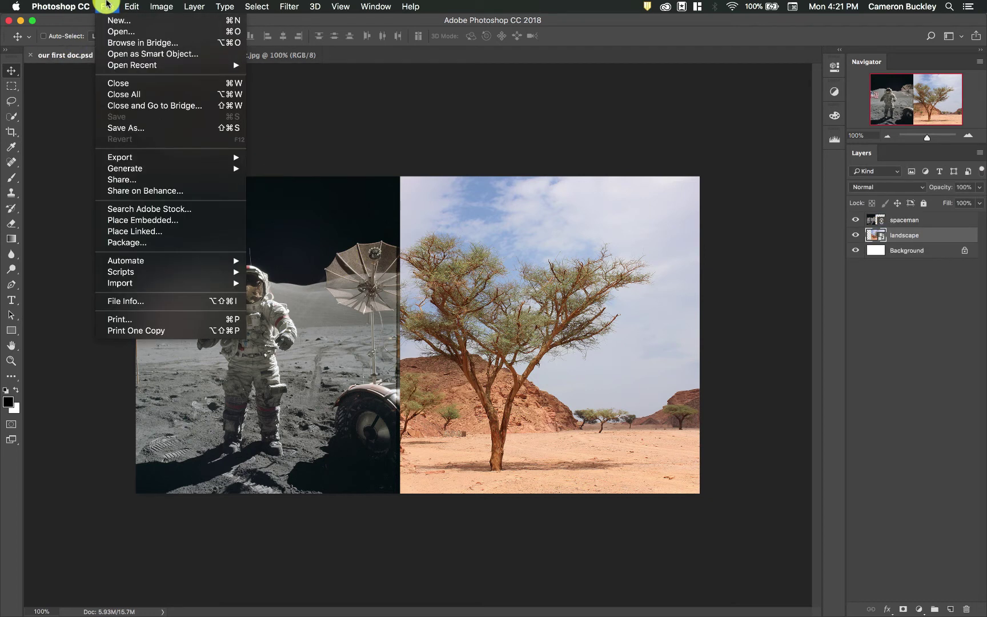
click(161, 127)
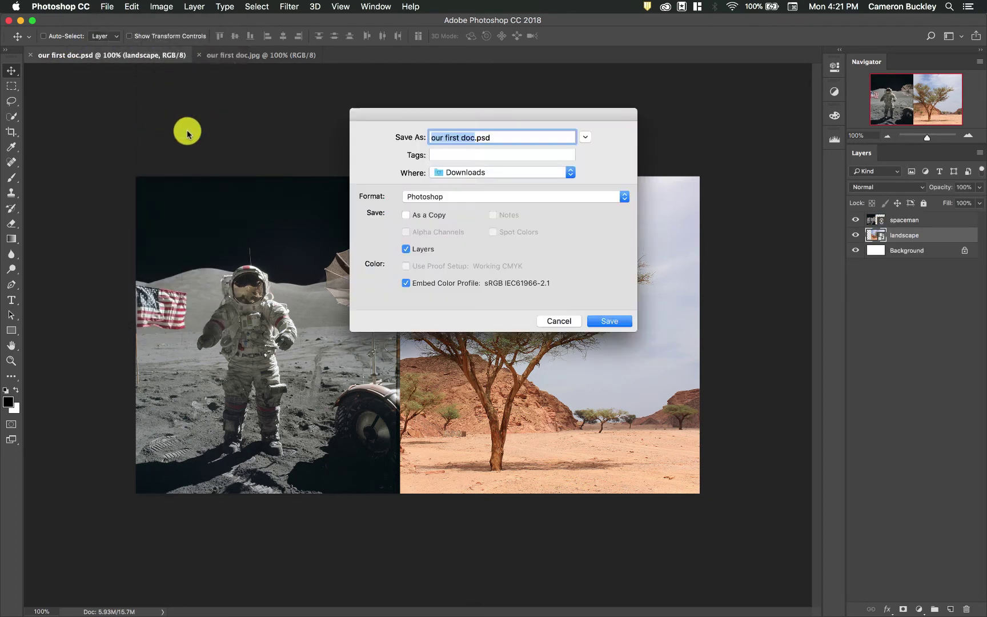
click(405, 195)
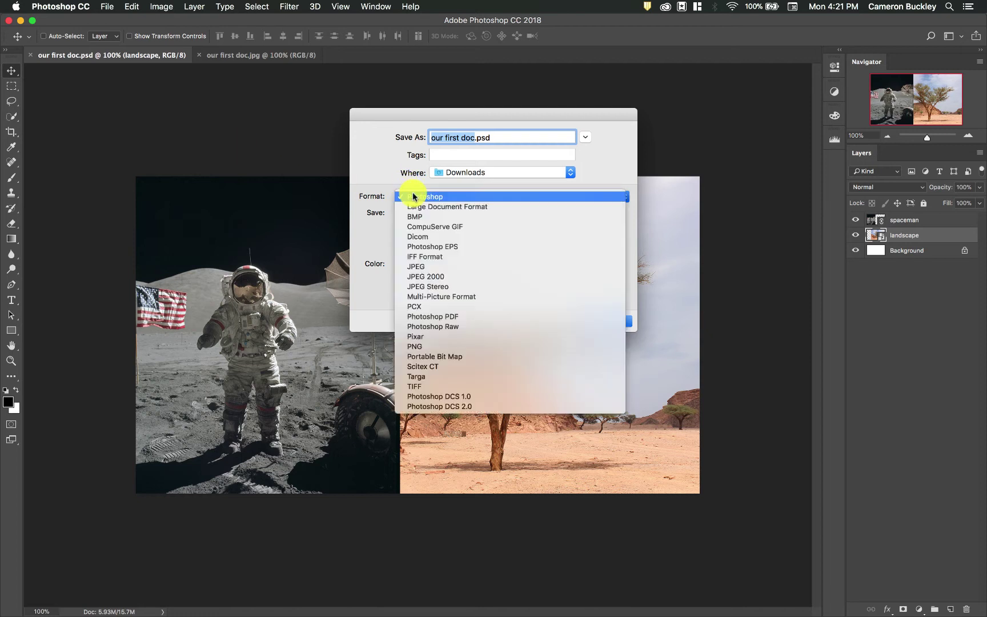
click(447, 388)
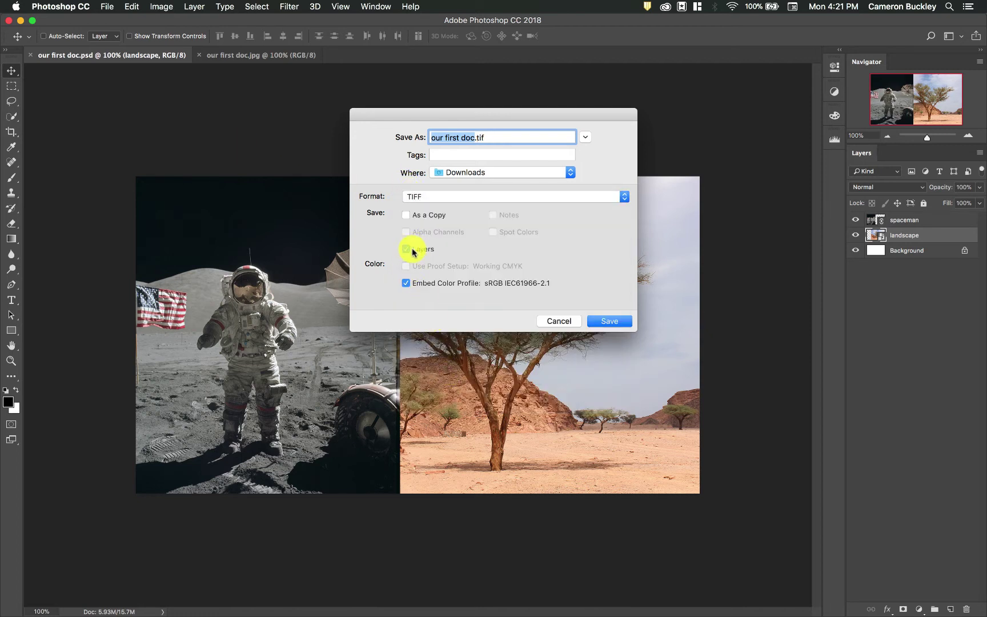
click(407, 249)
click(614, 319)
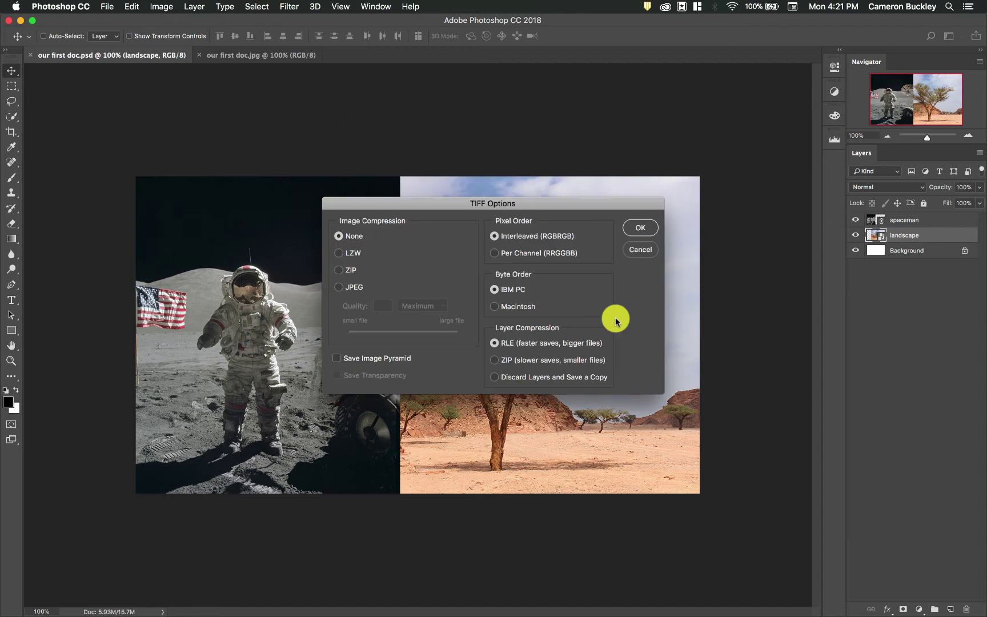
click(640, 228)
click(591, 215)
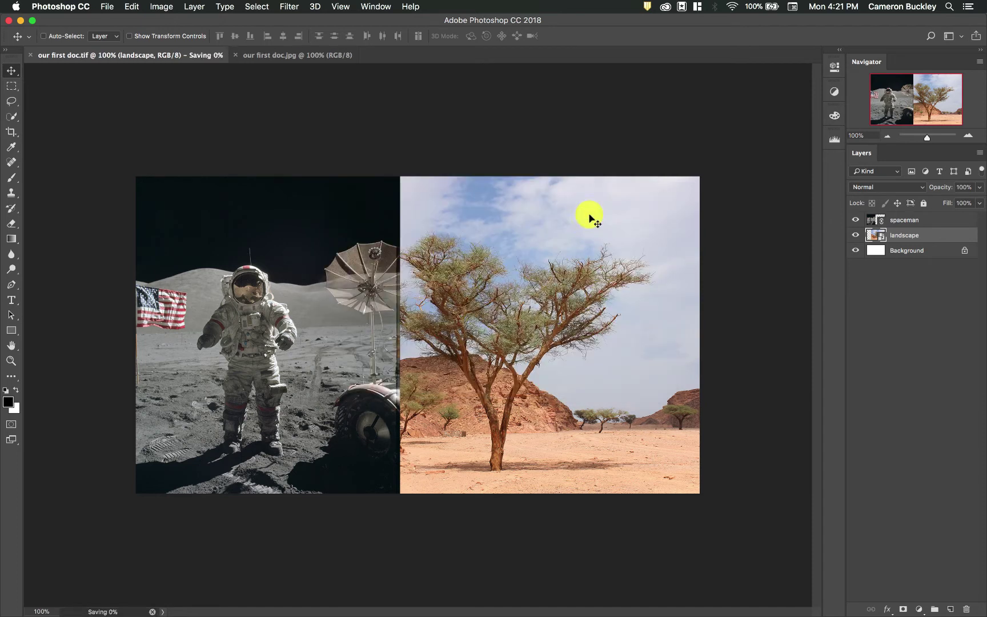
Step: Open our first doc.tif from Downloads and check its separate layers by hiding and reshowing landscape, followed by spaceman
click(114, 6)
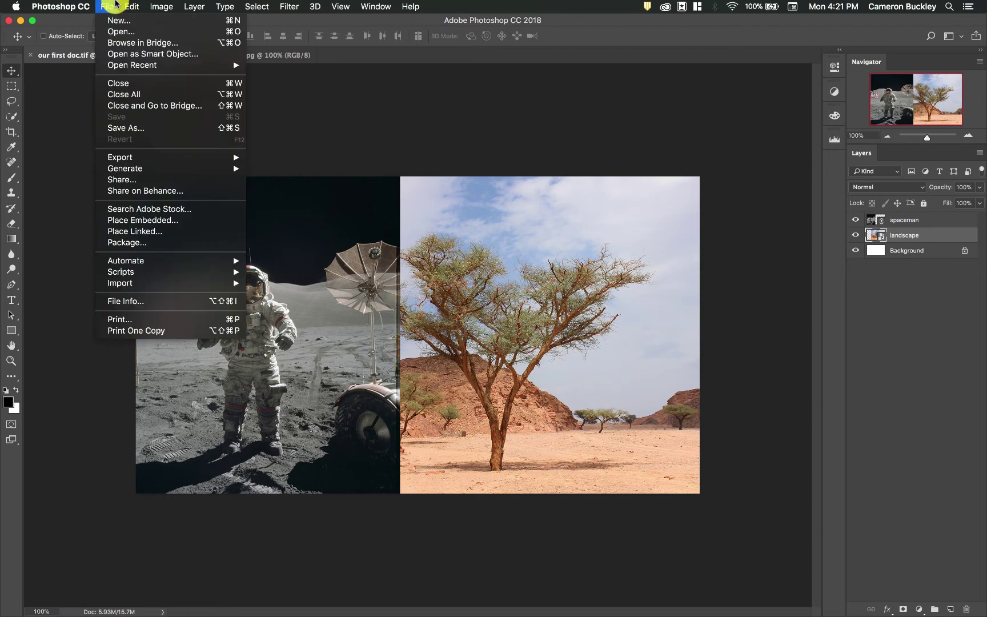
click(122, 32)
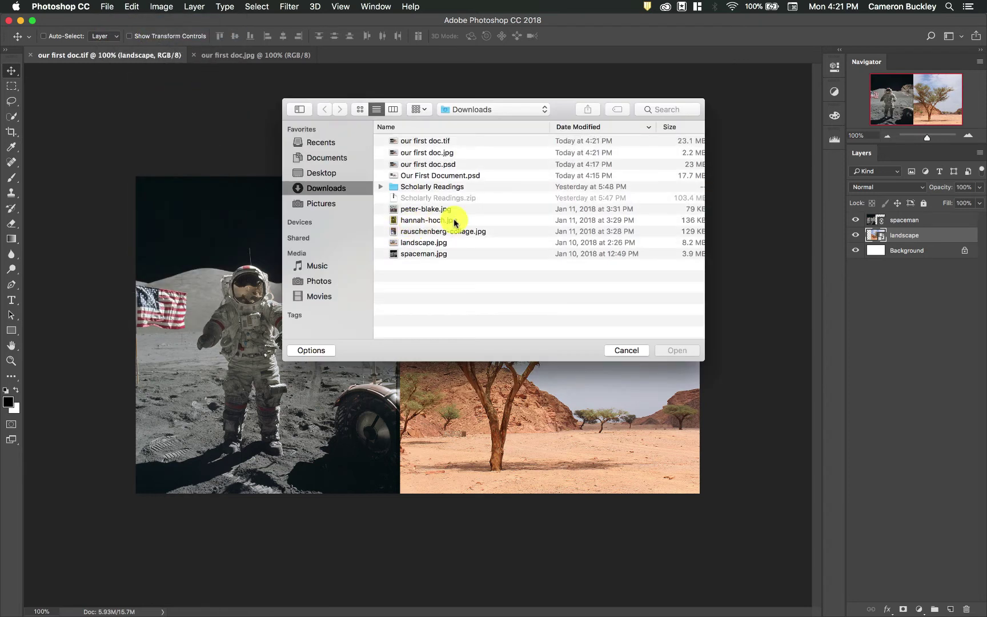
double_click(438, 141)
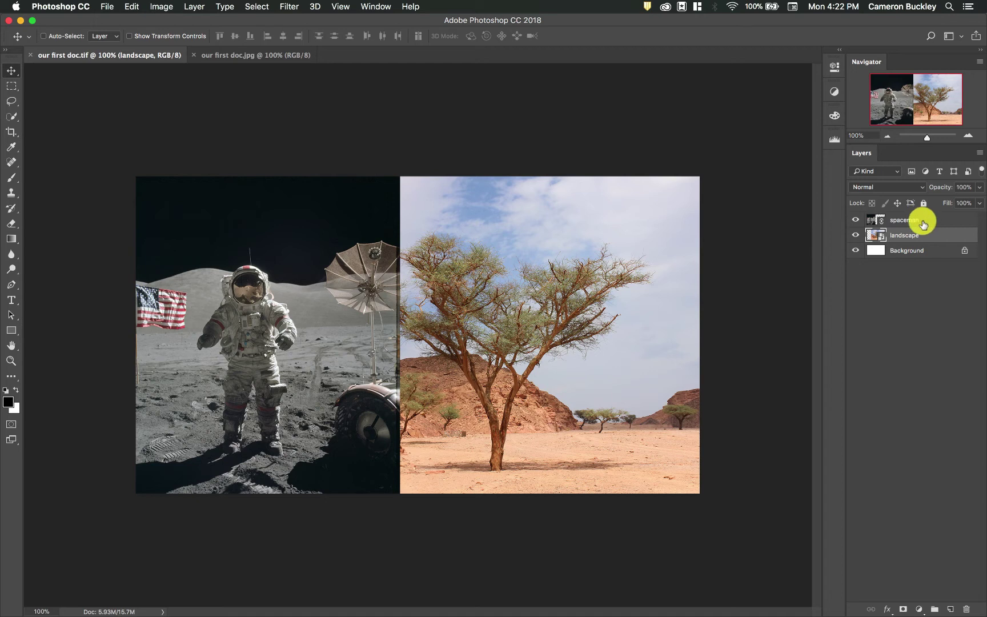
click(855, 235)
click(855, 235)
click(856, 221)
click(856, 221)
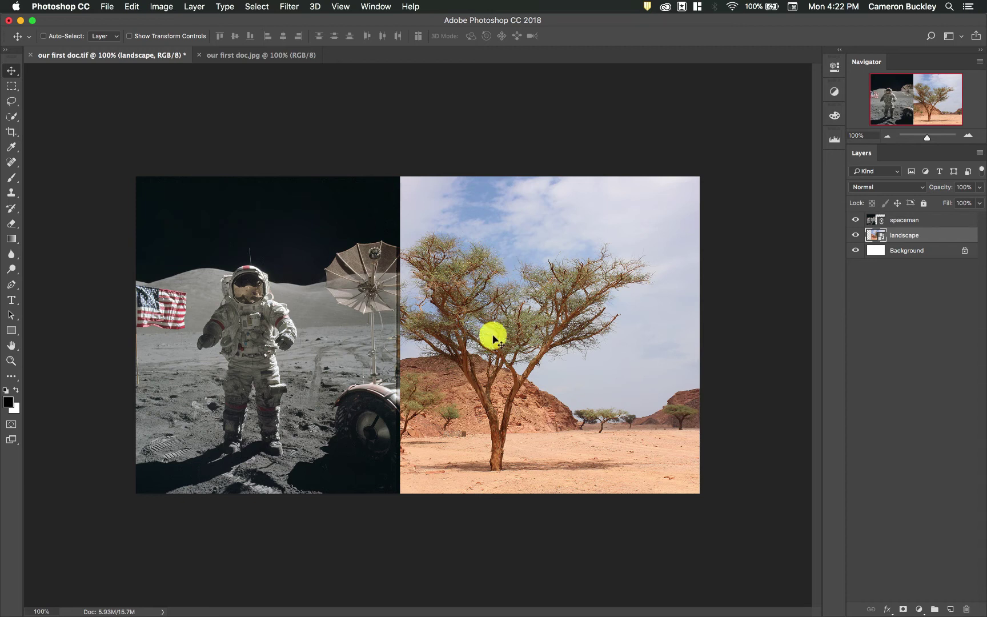
Step: Compare the layers of our first doc.jpg with those of our first doc.tif by switching between the two documents
click(273, 57)
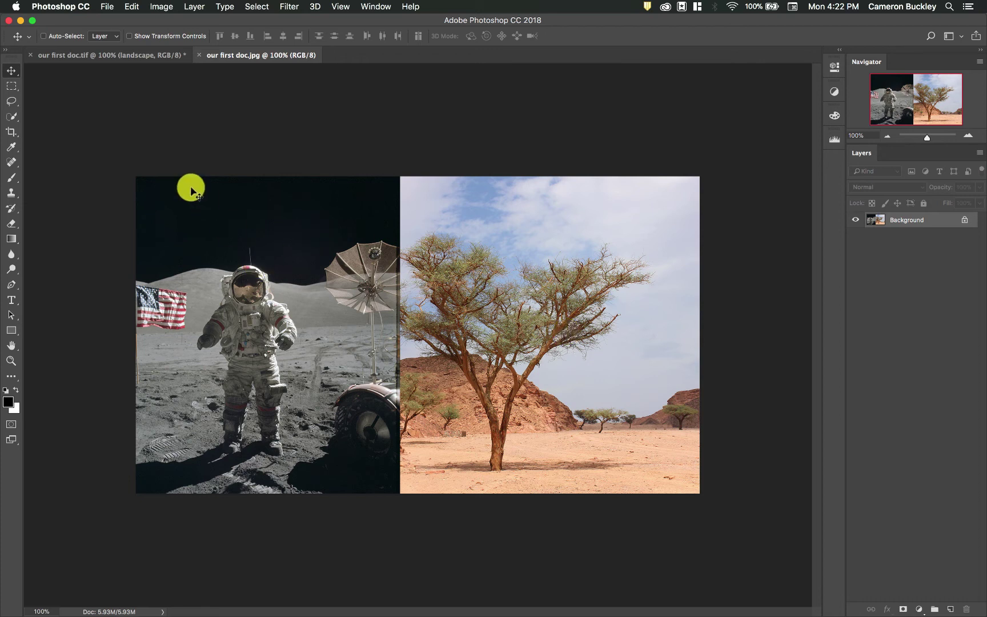
click(128, 55)
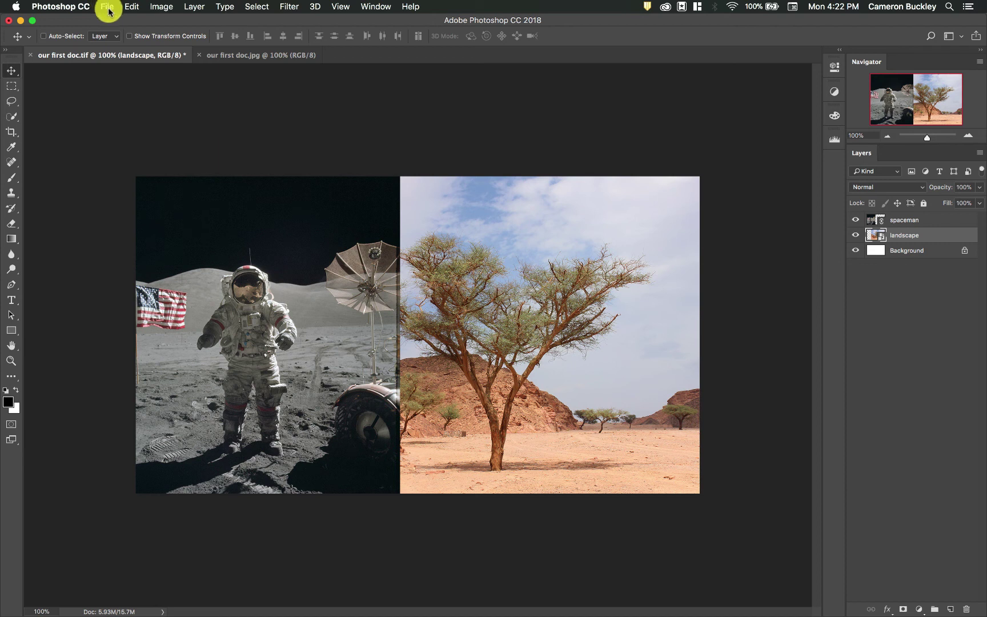
click(254, 57)
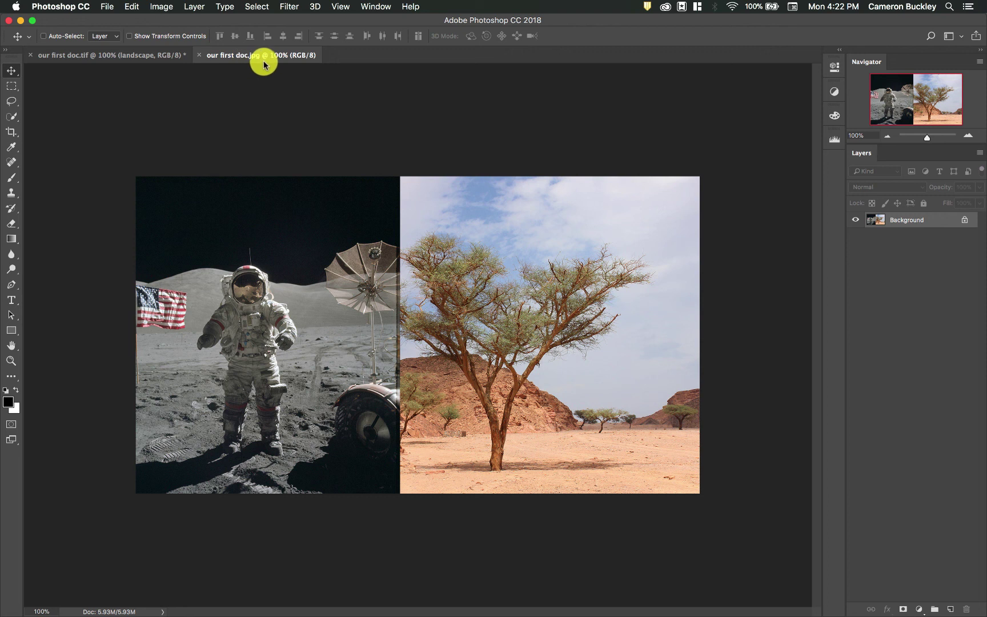